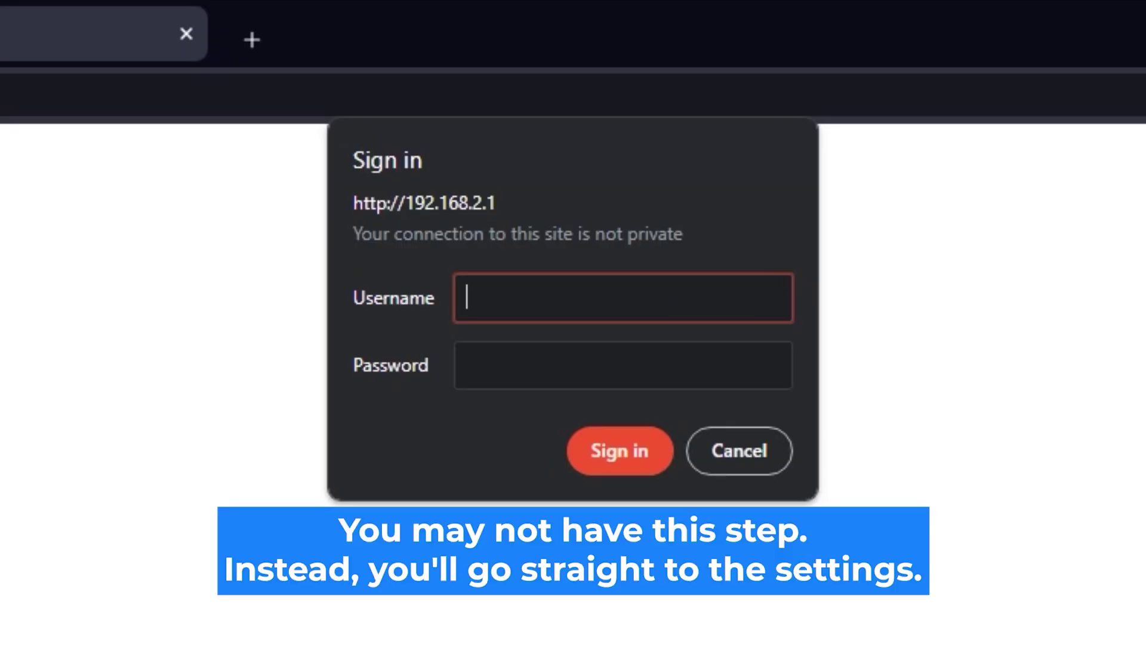
Step: Enter admin as the username with a password and submit the router login
{"action": "type", "text": "admin"}
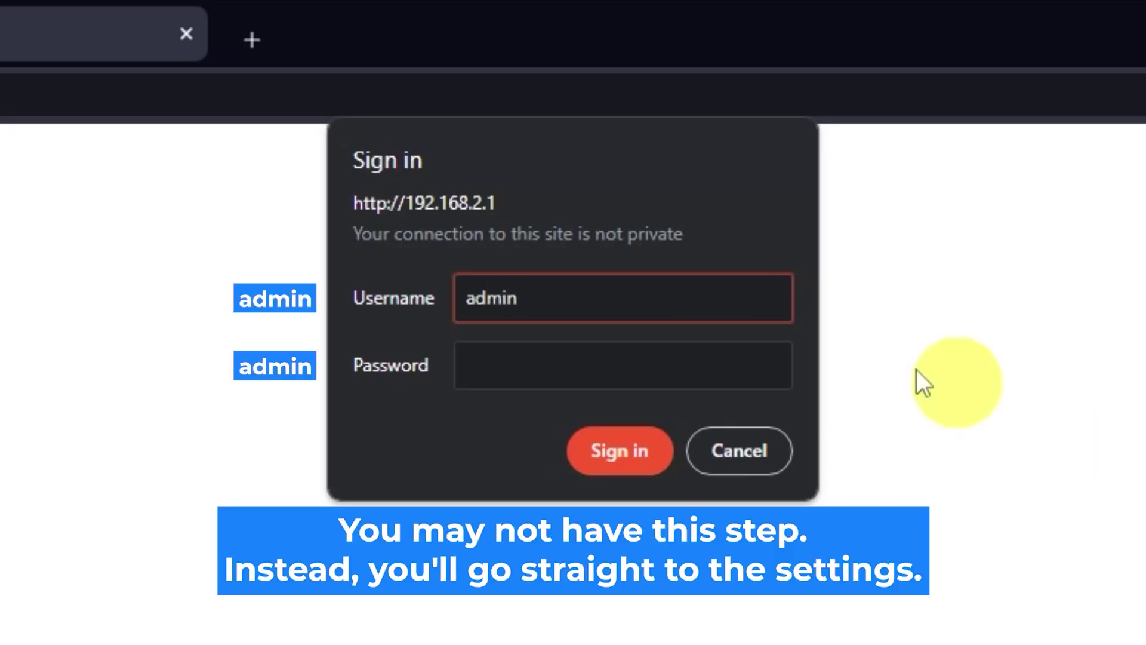
{"action": "left_click", "coordinate": [683, 358]}
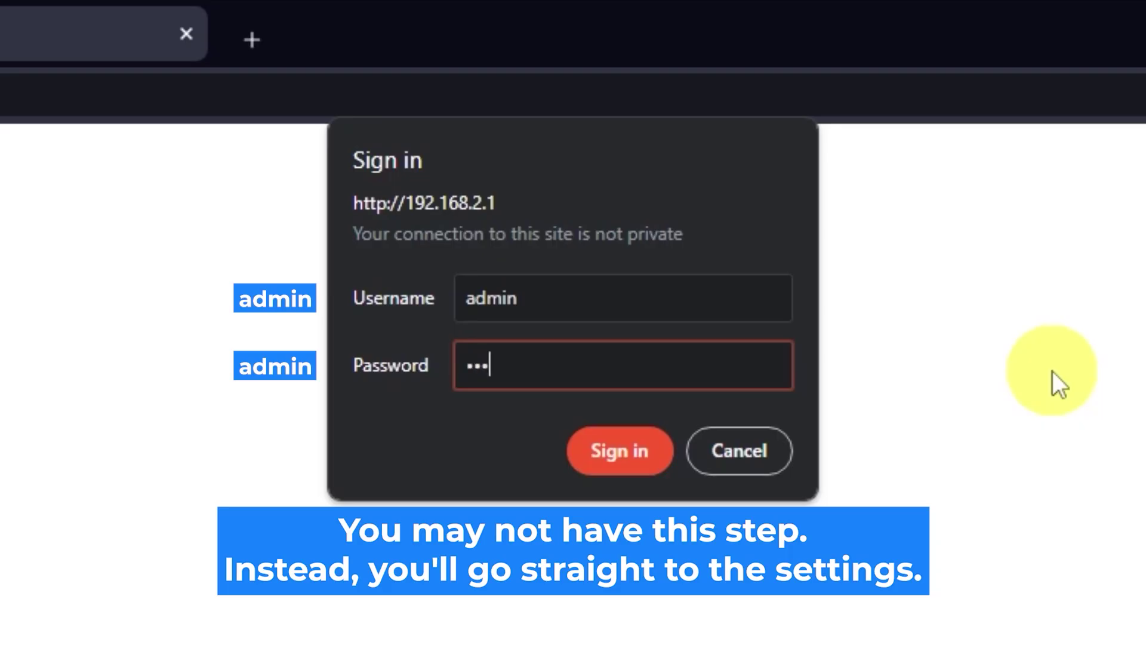
{"action": "type", "text": "n"}
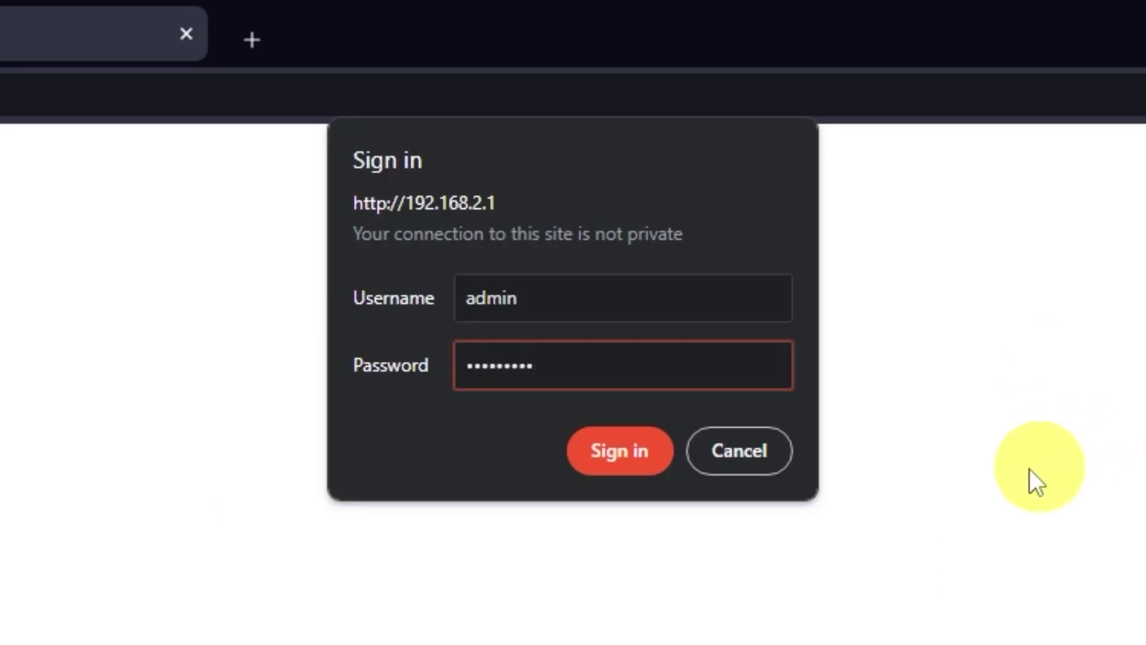
{"action": "left_click", "coordinate": [633, 464]}
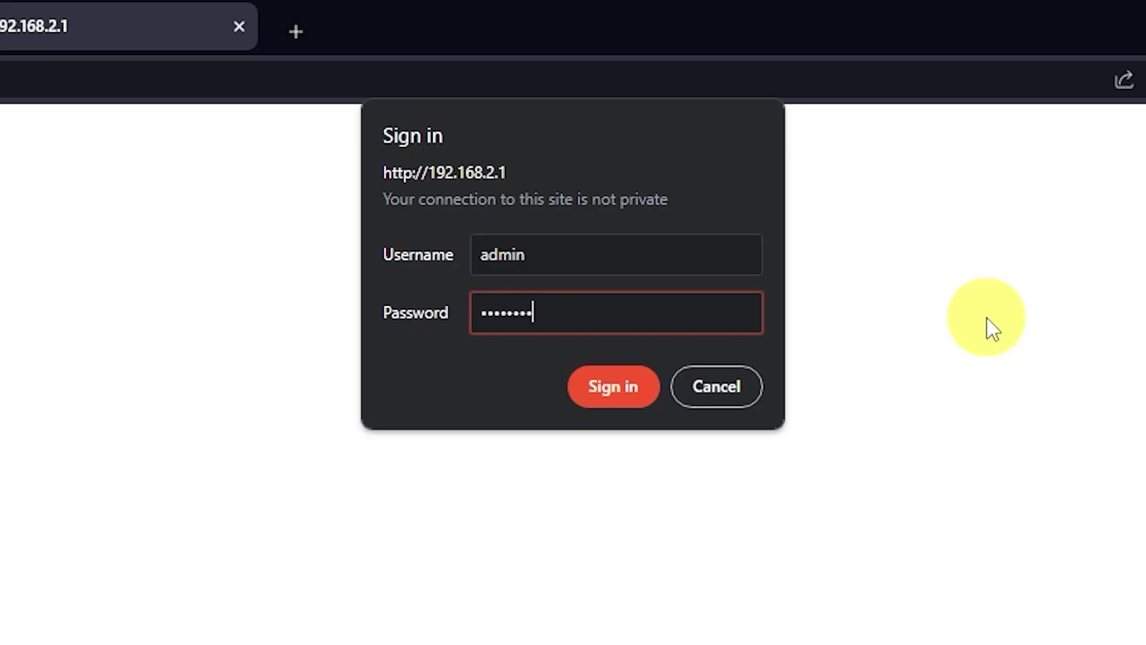
{"action": "left_click", "coordinate": [642, 402]}
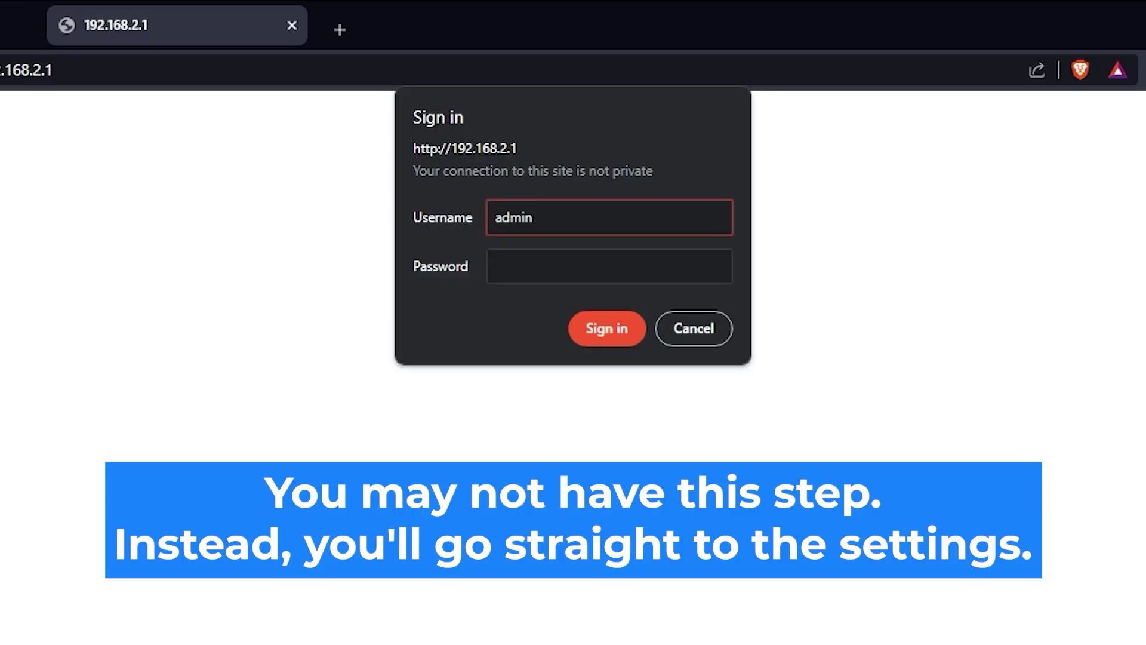
Step: Re-enter the administrator password and sign in again
{"action": "left_click", "coordinate": [666, 262]}
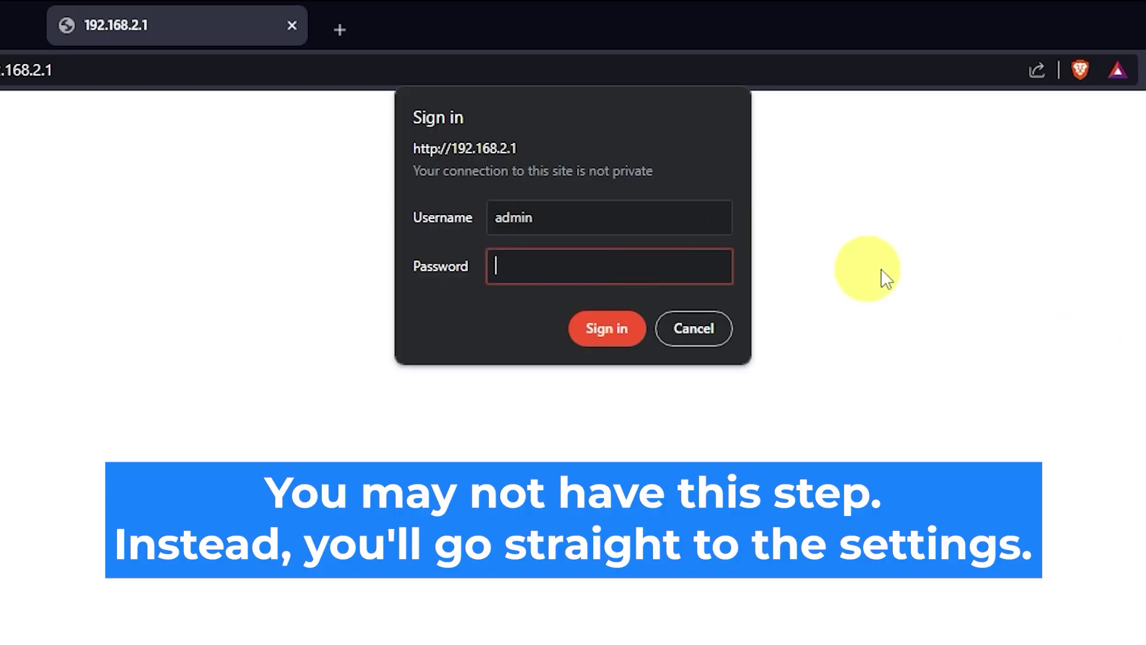
{"action": "type", "text": "*********"}
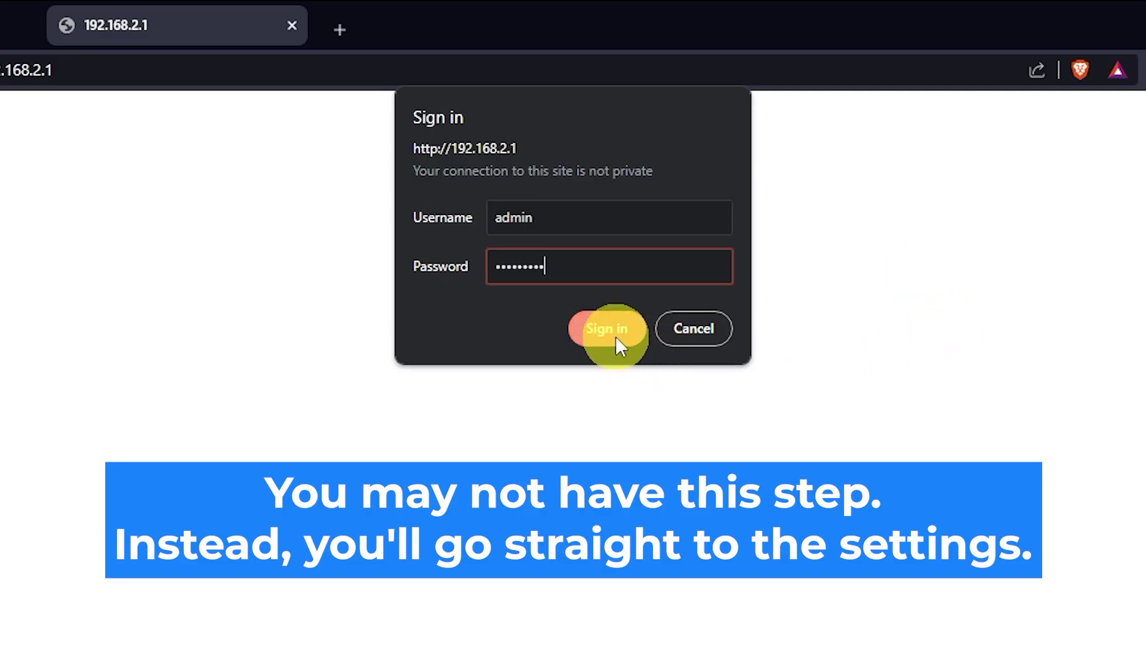
{"action": "left_click", "coordinate": [615, 336]}
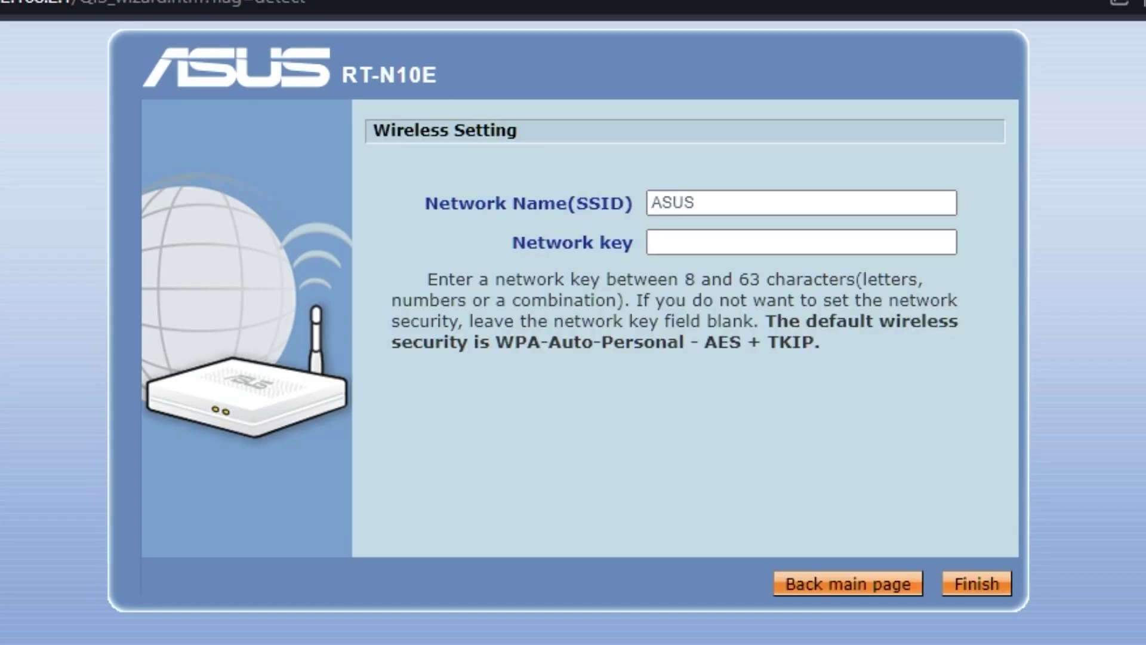
Step: Keep the SSID as ASUS, add a network security key, and apply the wireless settings
{"action": "left_click", "coordinate": [698, 242]}
{"action": "left_click", "coordinate": [736, 203]}
{"action": "left_click", "coordinate": [748, 243]}
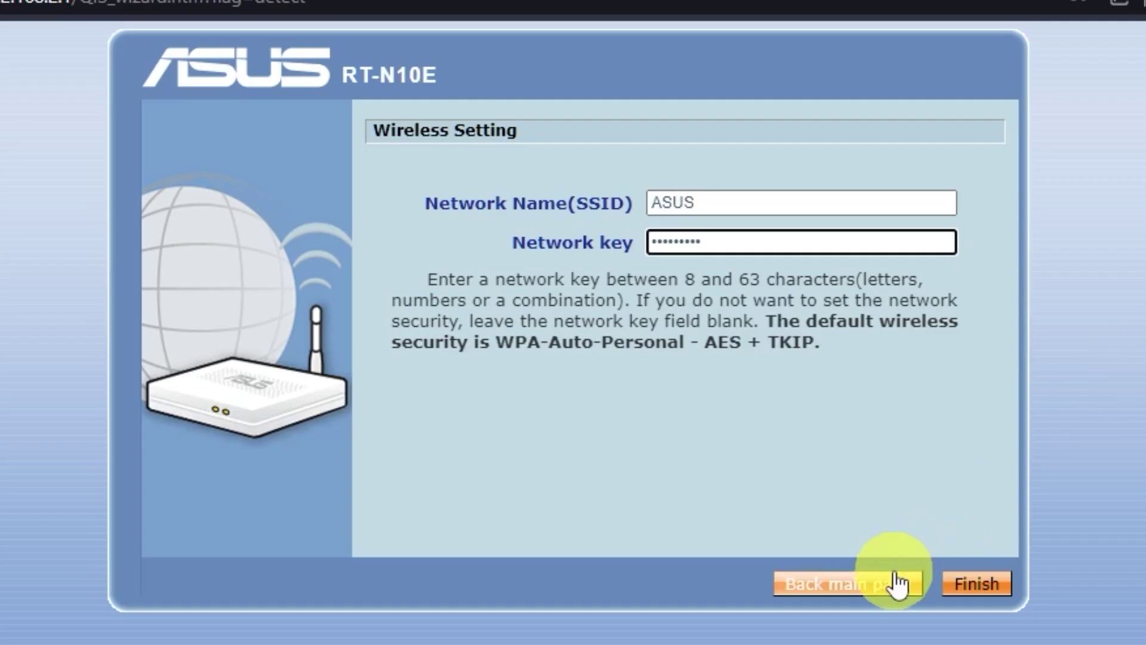
{"action": "left_click", "coordinate": [972, 591]}
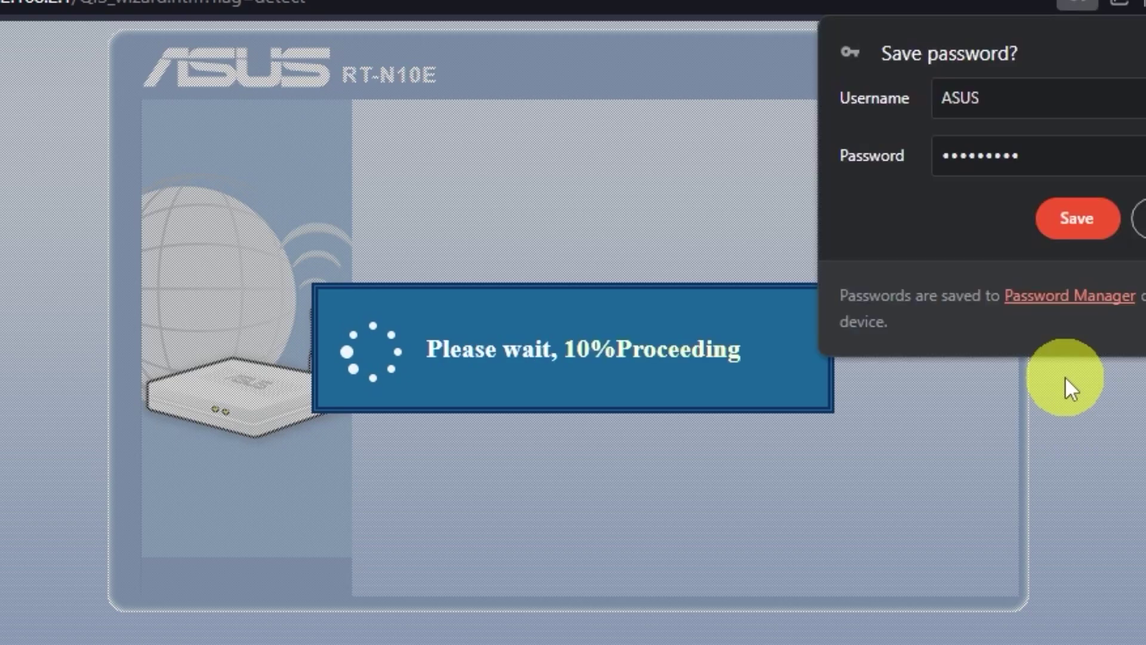
Step: Decline saving the password, then reconnect to the ASUS network using its new security key
{"action": "left_click", "coordinate": [1145, 218]}
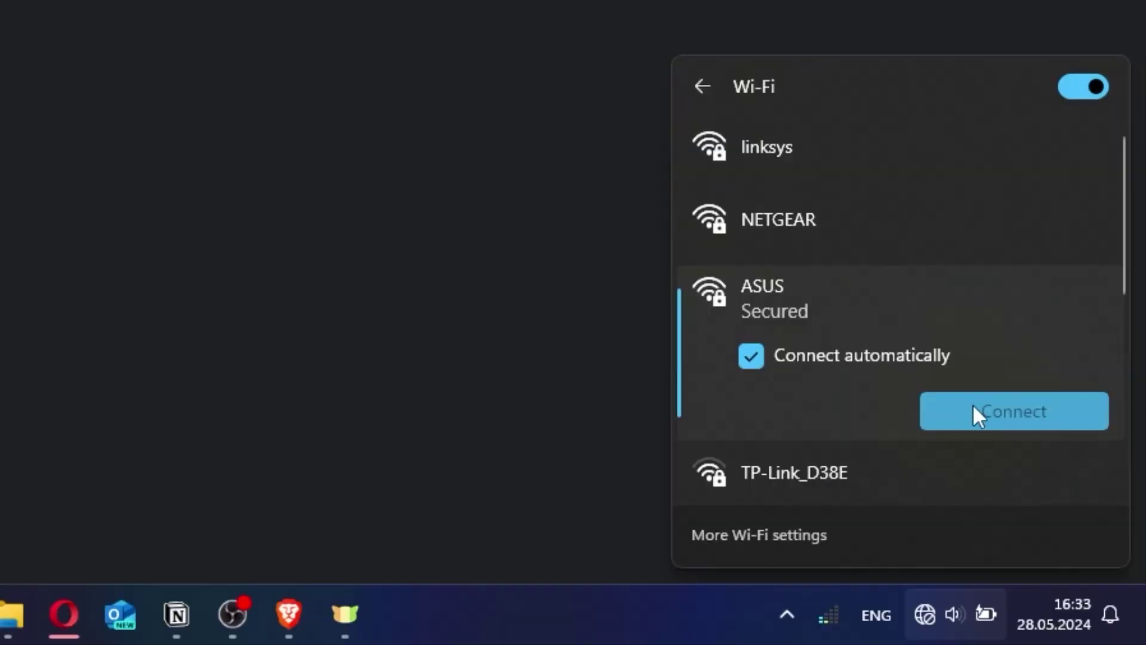
{"action": "left_click", "coordinate": [975, 414]}
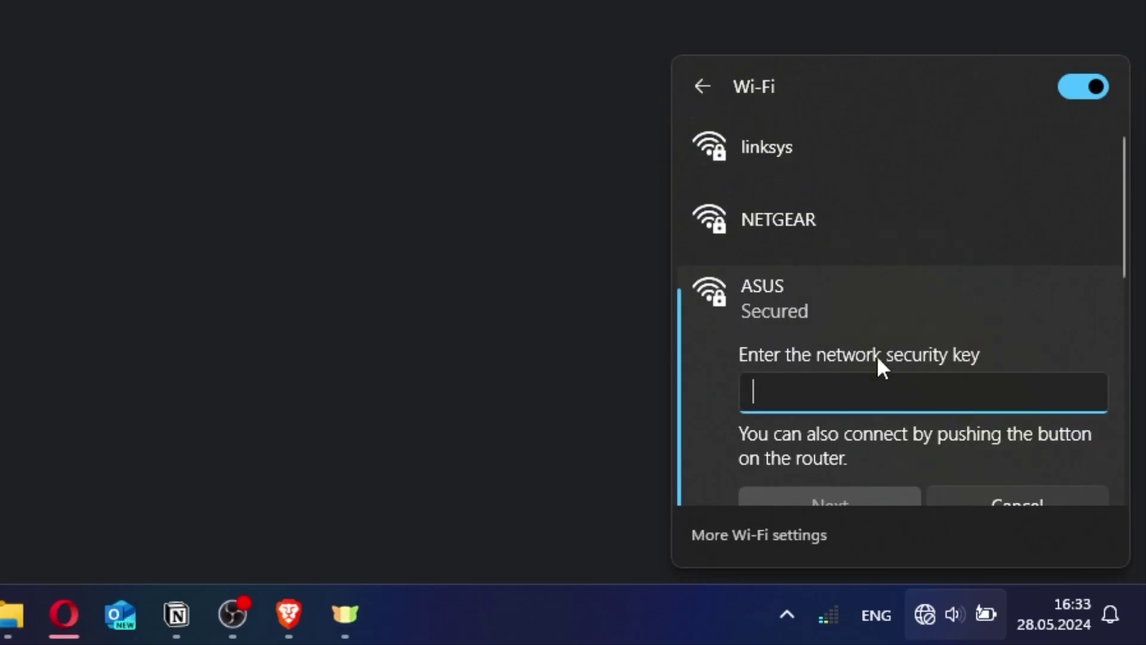
{"action": "type", "text": "••••••••••"}
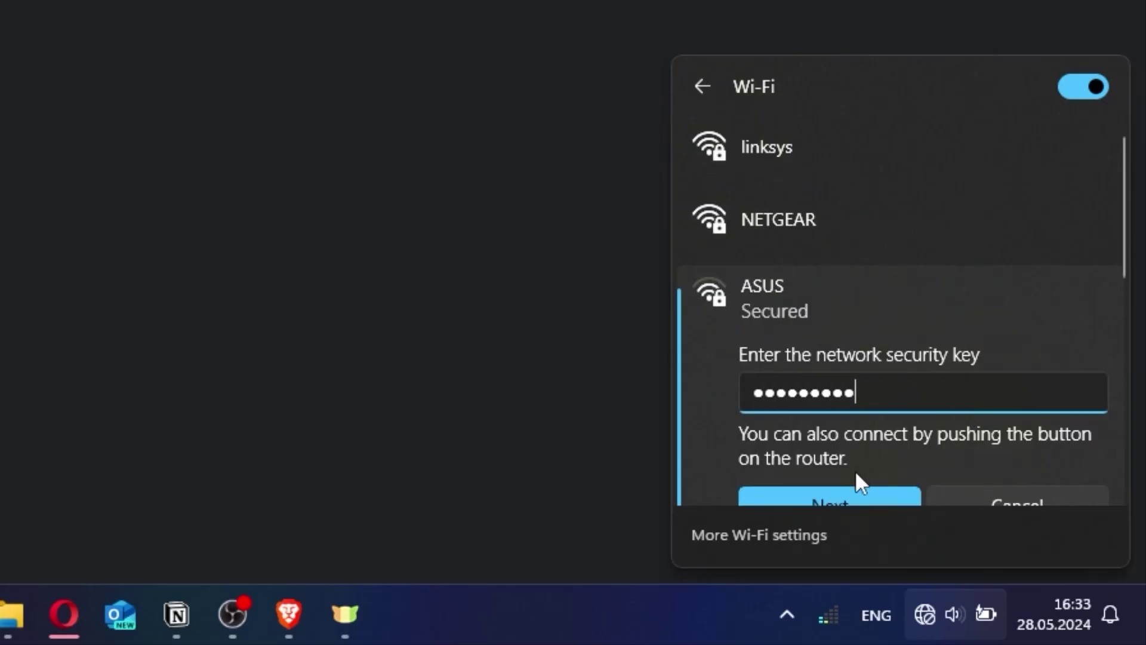
{"action": "left_click", "coordinate": [847, 491]}
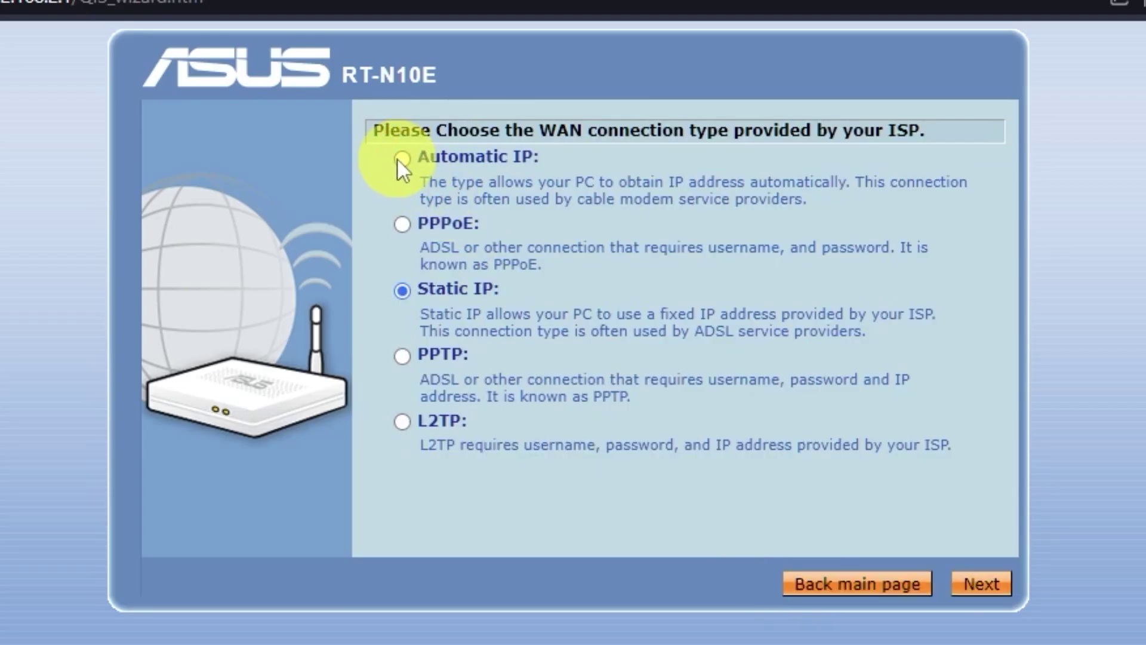
Step: Choose Automatic IP as the WAN type, keep automatic DNS, and apply all settings
{"action": "left_click", "coordinate": [401, 158]}
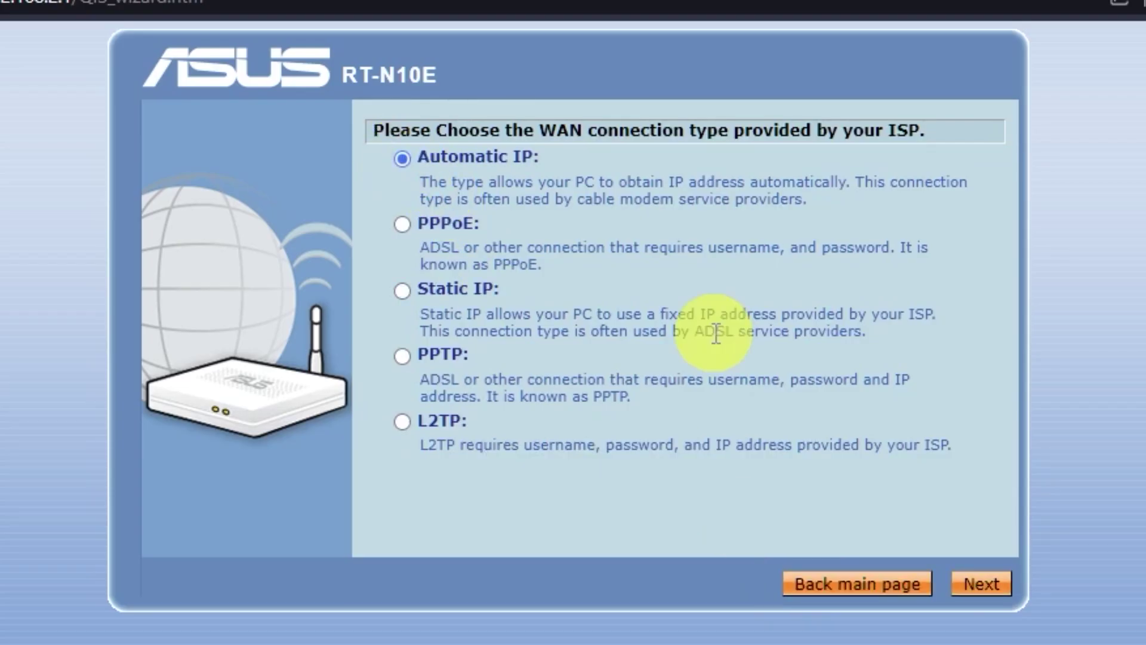
{"action": "left_click", "coordinate": [1007, 592]}
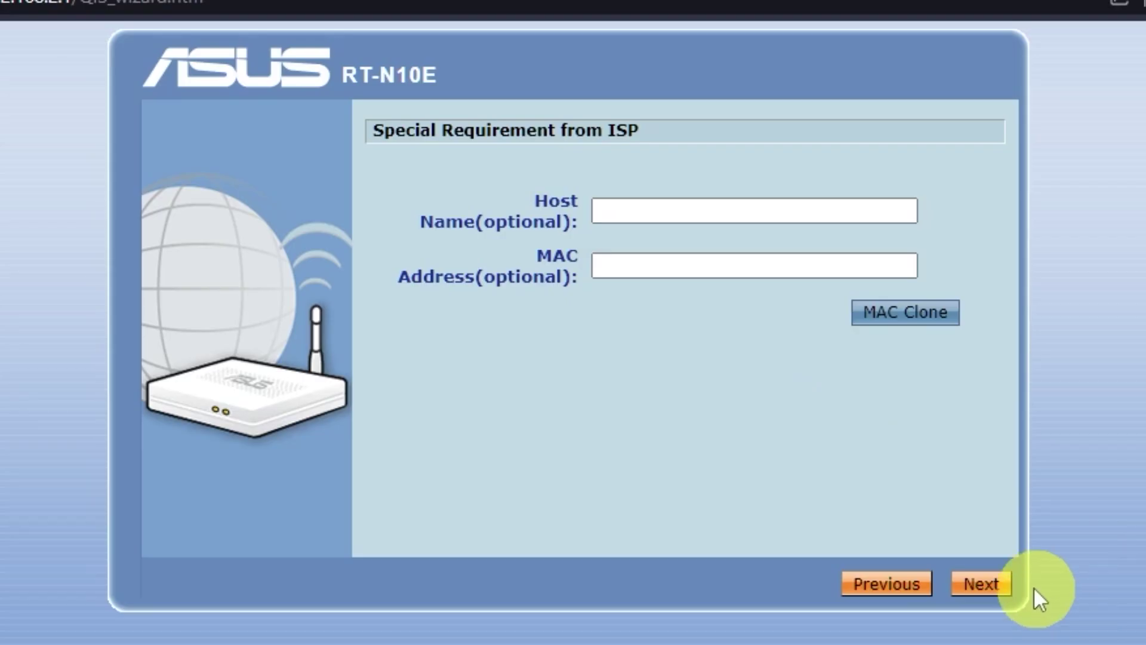
{"action": "left_click", "coordinate": [994, 588]}
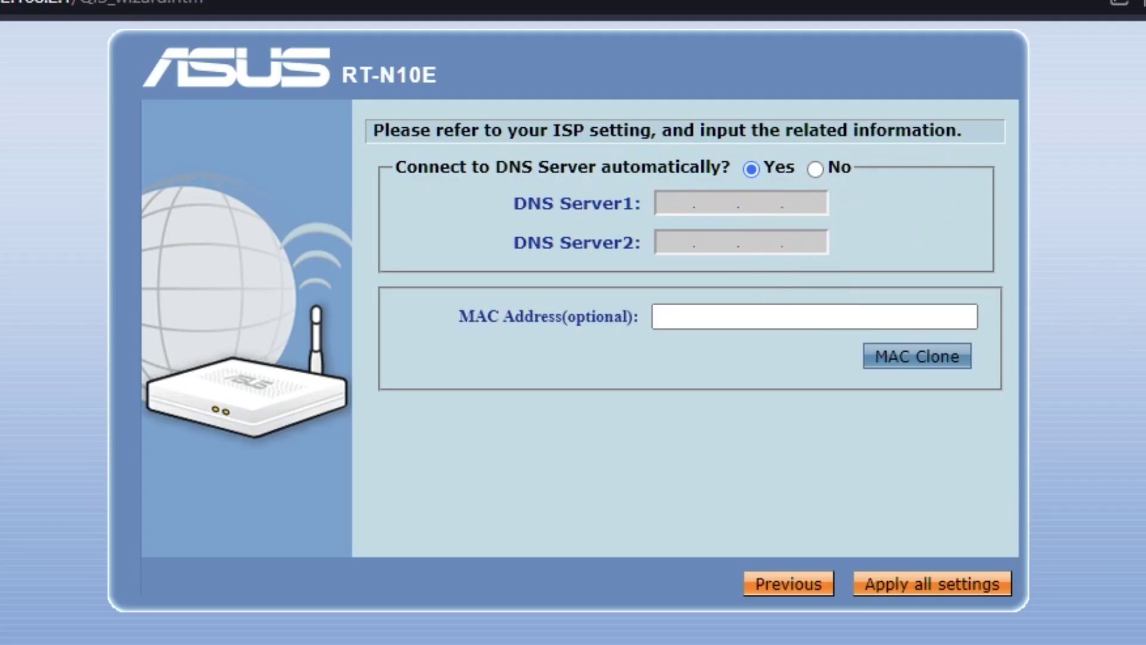
{"action": "left_click", "coordinate": [982, 588]}
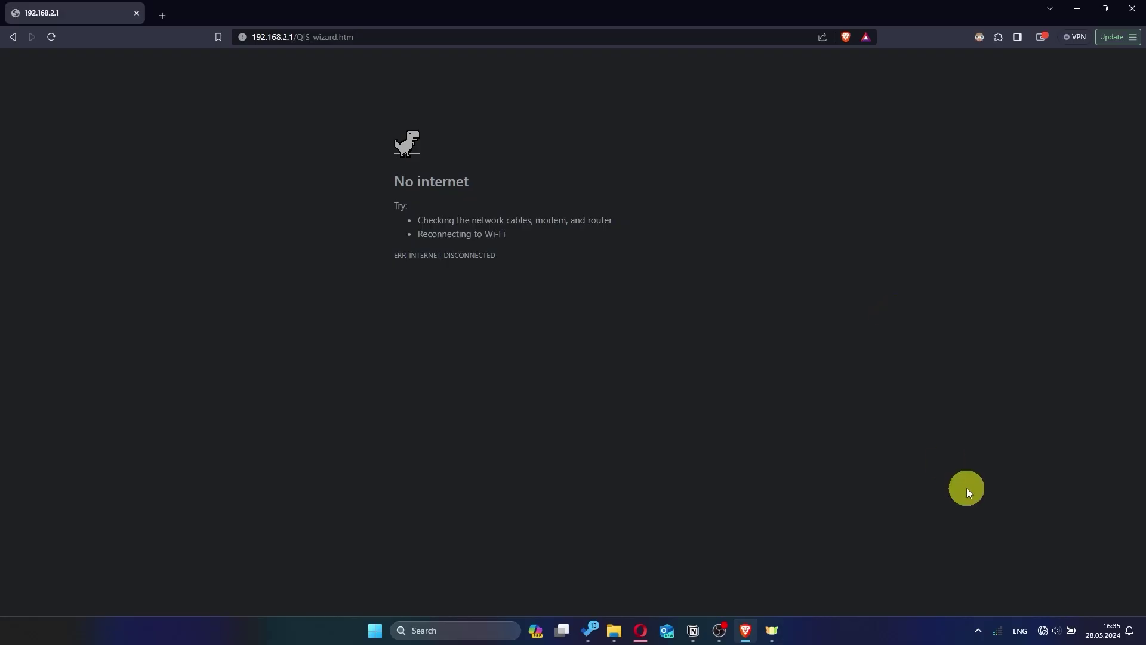
Step: Check the available Wi-Fi networks, then load the router page at 192.168.2.1
{"action": "left_click", "coordinate": [1043, 630]}
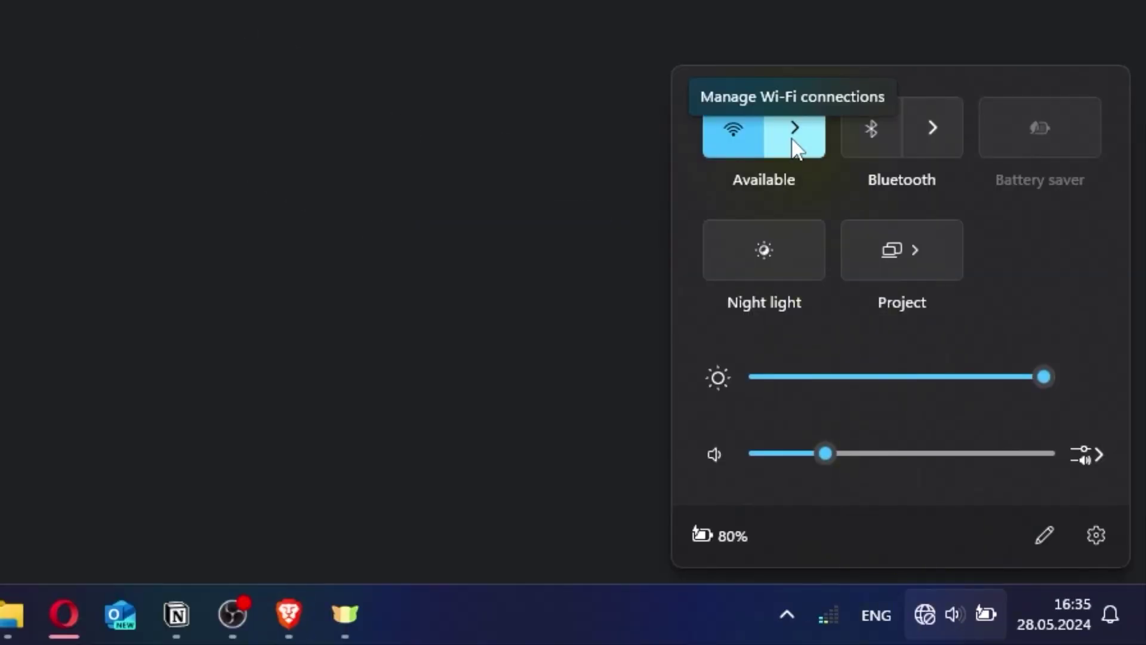
{"action": "left_click", "coordinate": [795, 144]}
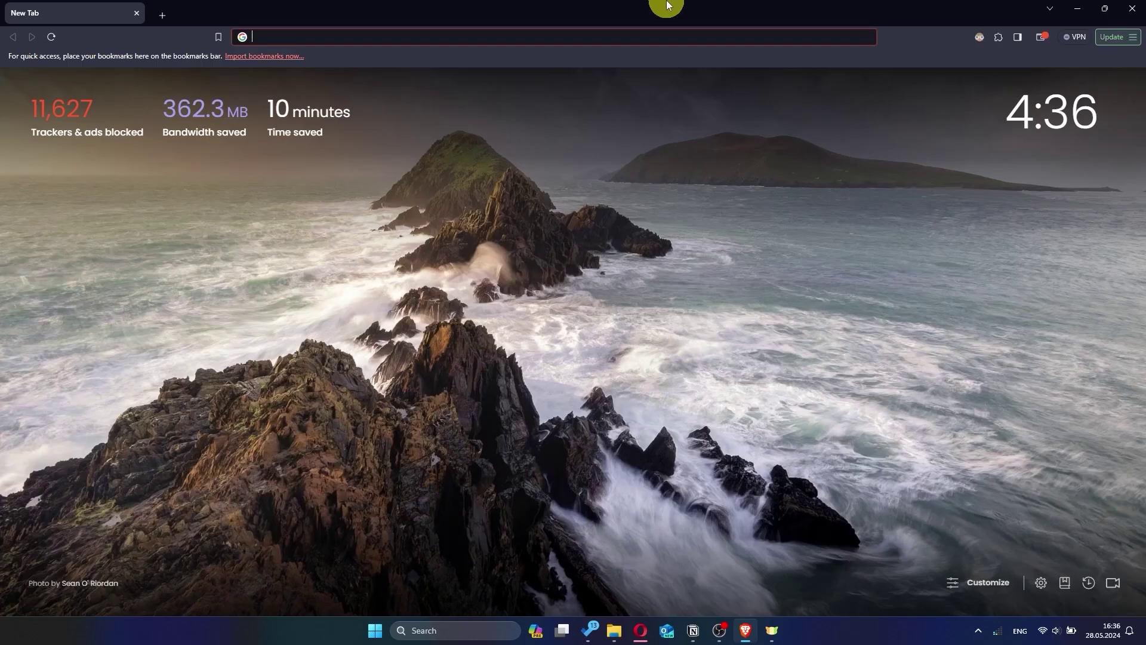
{"action": "left_click", "coordinate": [473, 34]}
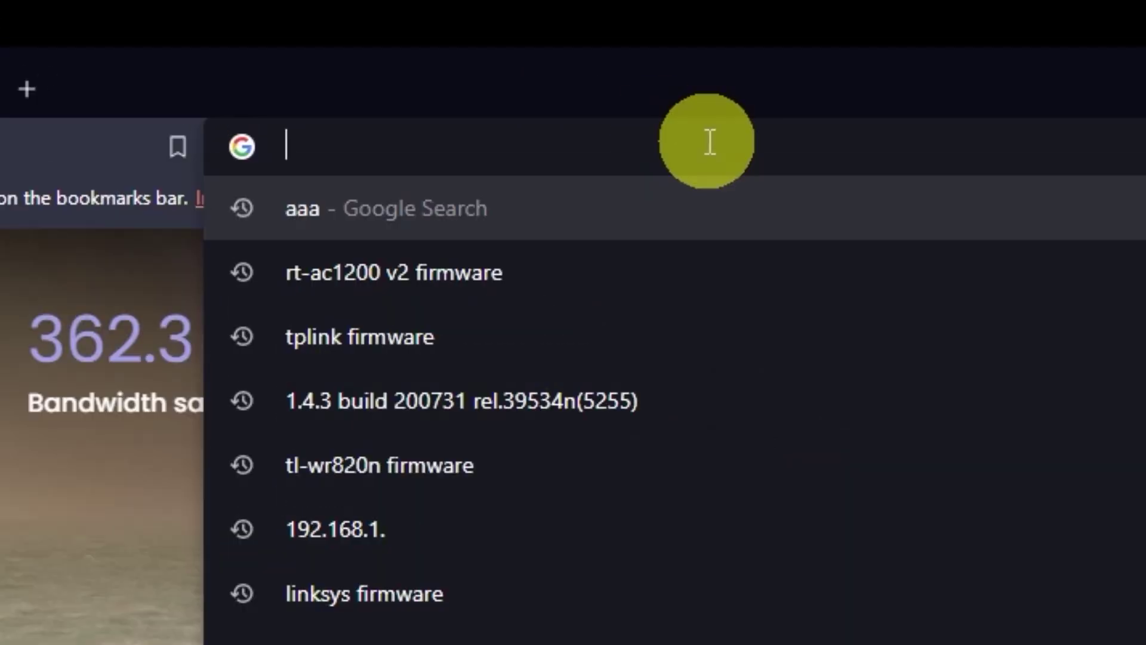
{"action": "type", "text": "192.168"}
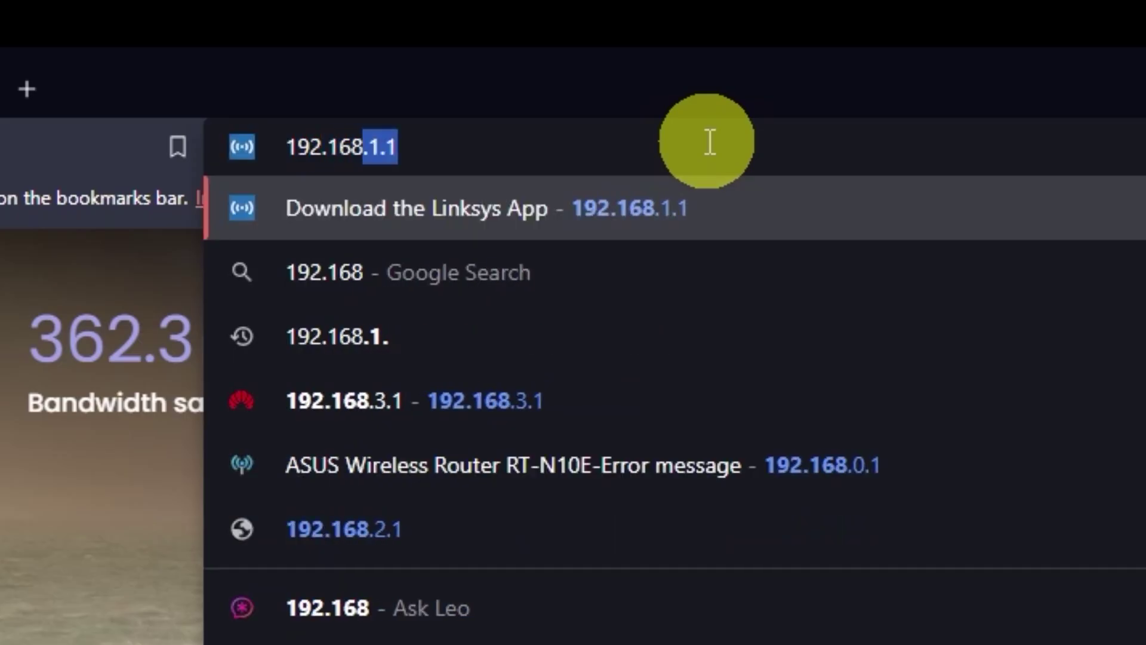
{"action": "type", "text": ".2"}
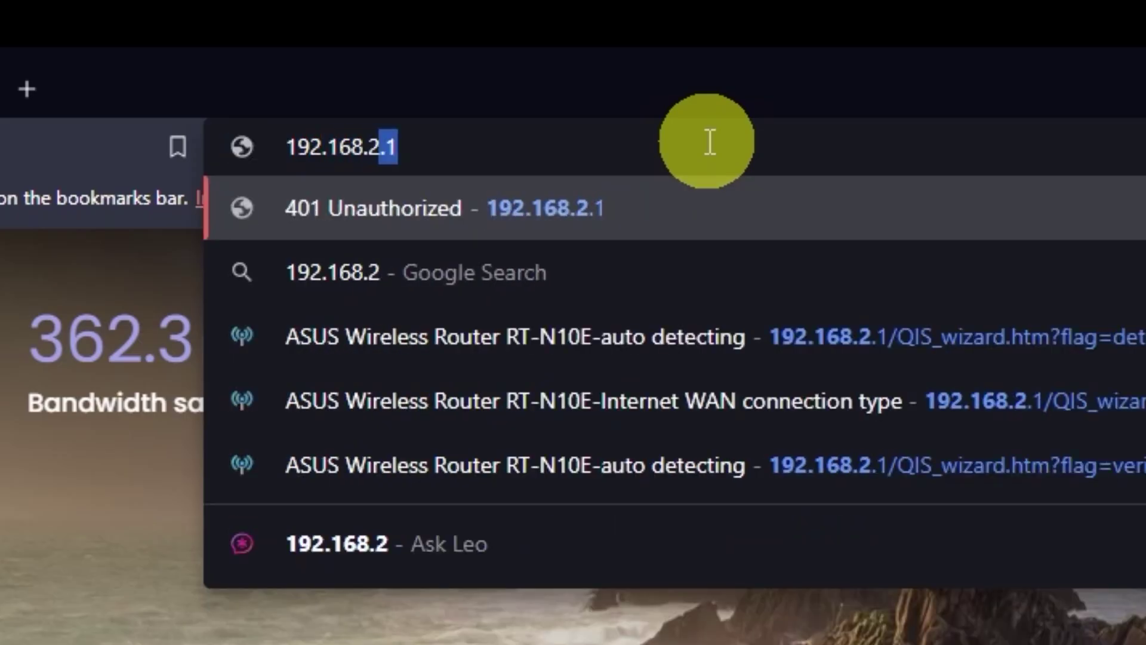
{"action": "type", "text": ".1"}
{"action": "key", "text": "Return"}
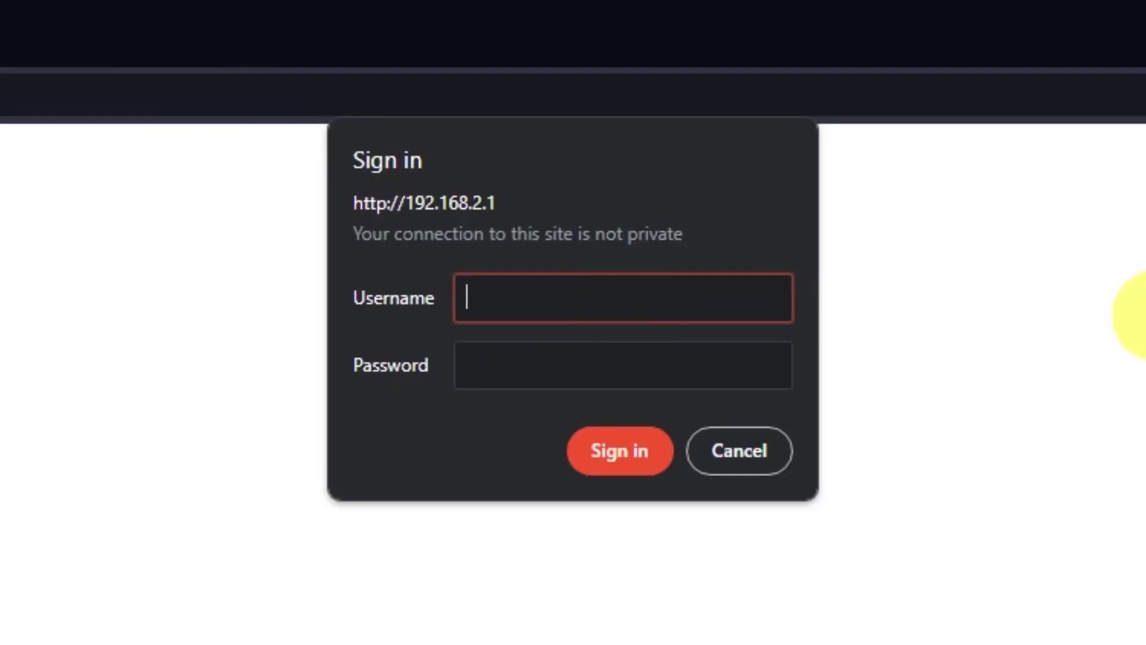
Step: Sign in as admin with the administrator password and decline saving it
{"action": "type", "text": "admin"}
{"action": "left_click", "coordinate": [794, 371]}
{"action": "type", "text": "ad"}
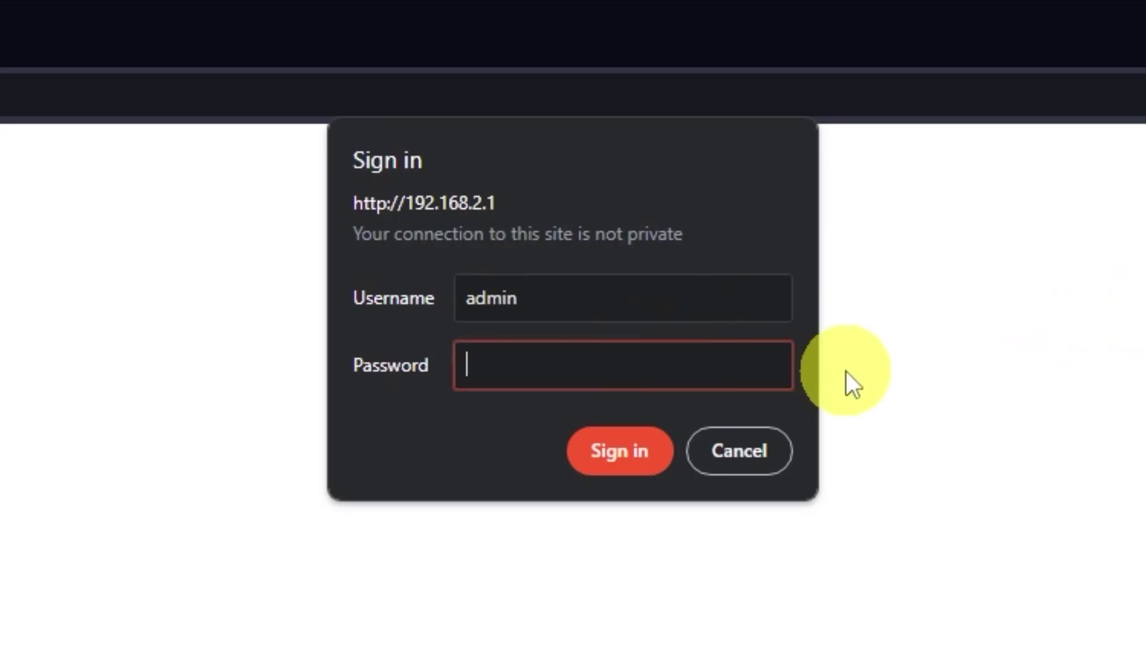
{"action": "type", "text": "min"}
{"action": "left_click", "coordinate": [635, 455]}
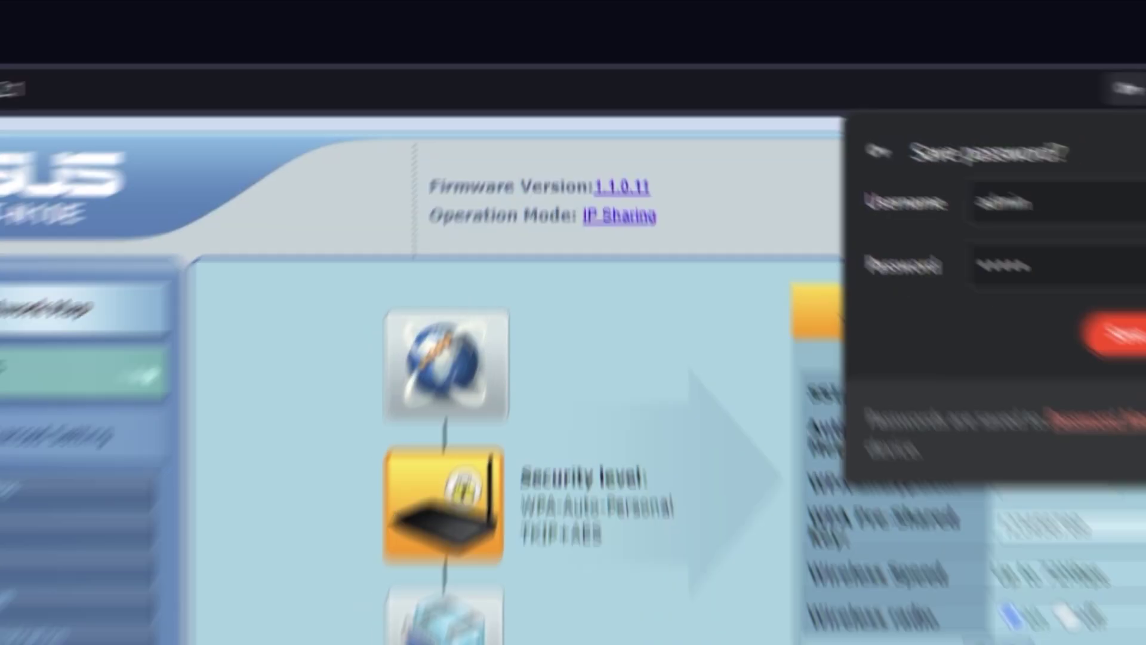
{"action": "left_click", "coordinate": [1044, 215]}
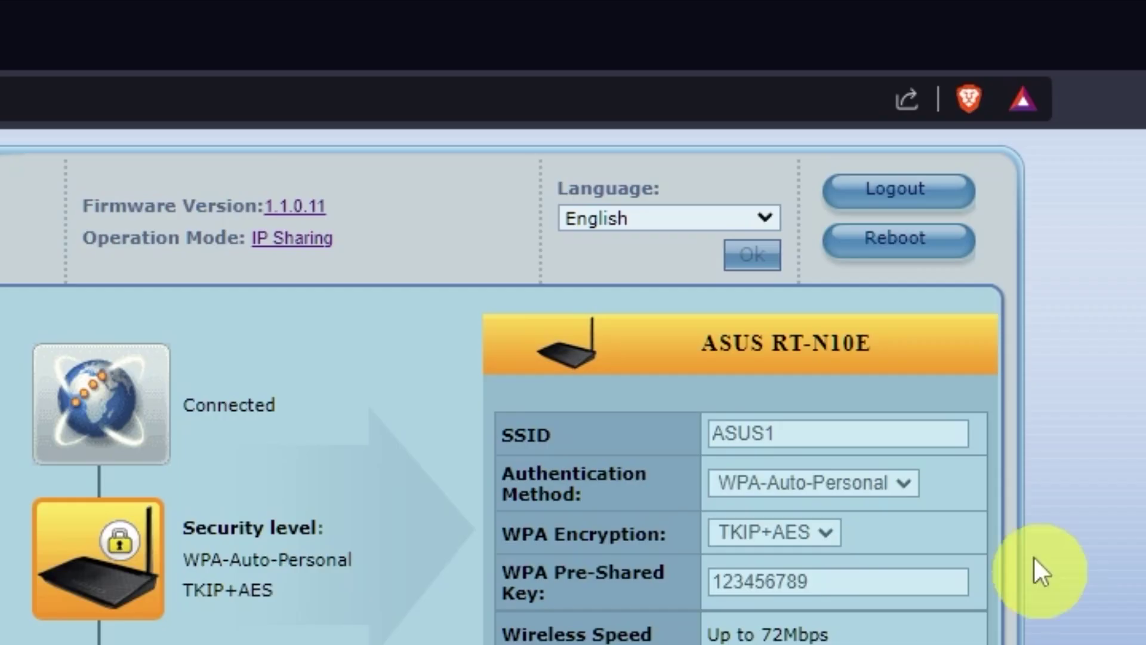
Step: Reboot the router and confirm the restart
{"action": "left_click", "coordinate": [922, 251]}
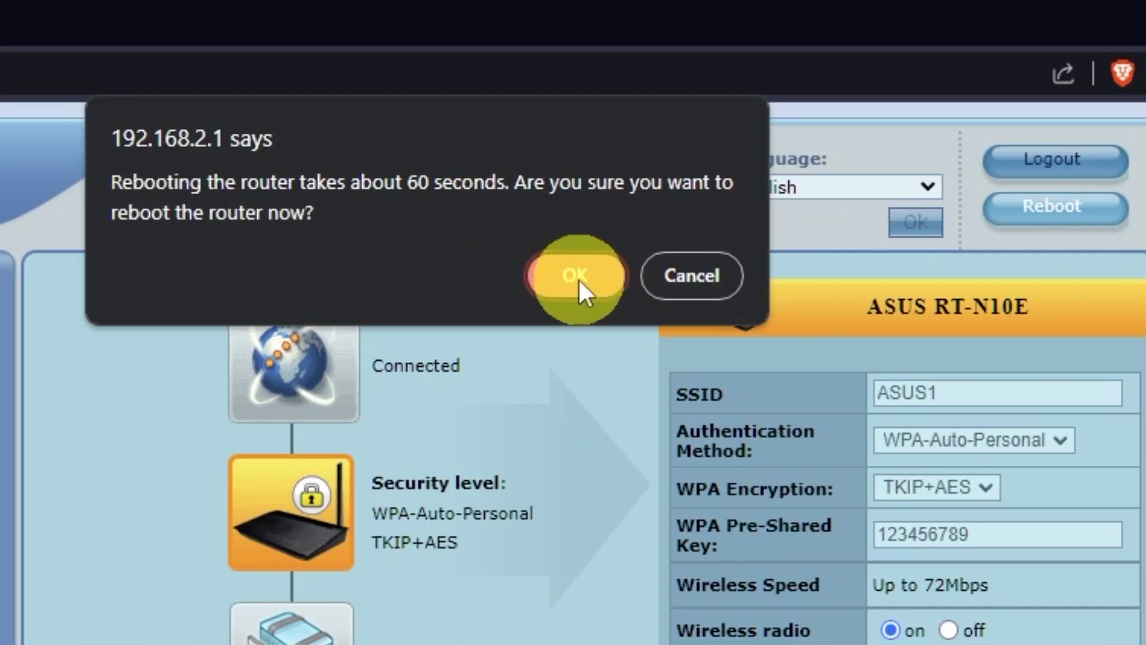
{"action": "left_click", "coordinate": [575, 277]}
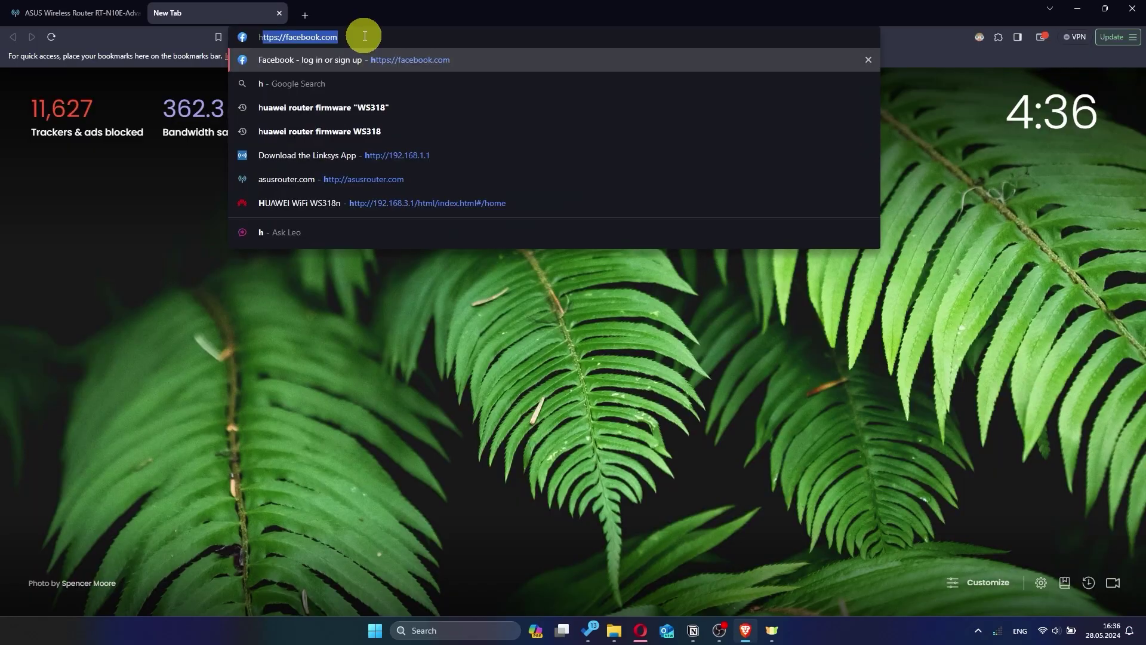
Step: Close the Google tab, sign back in at 192.168.2.1, and keep the language English
{"action": "key", "text": "Return"}
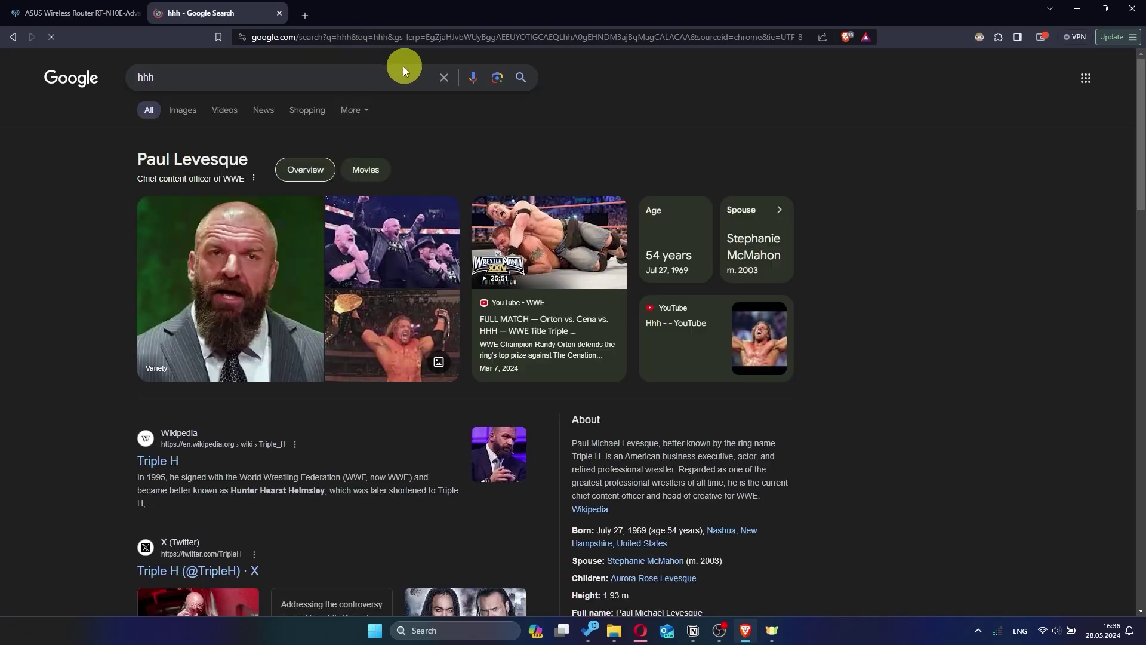
{"action": "left_click", "coordinate": [279, 14]}
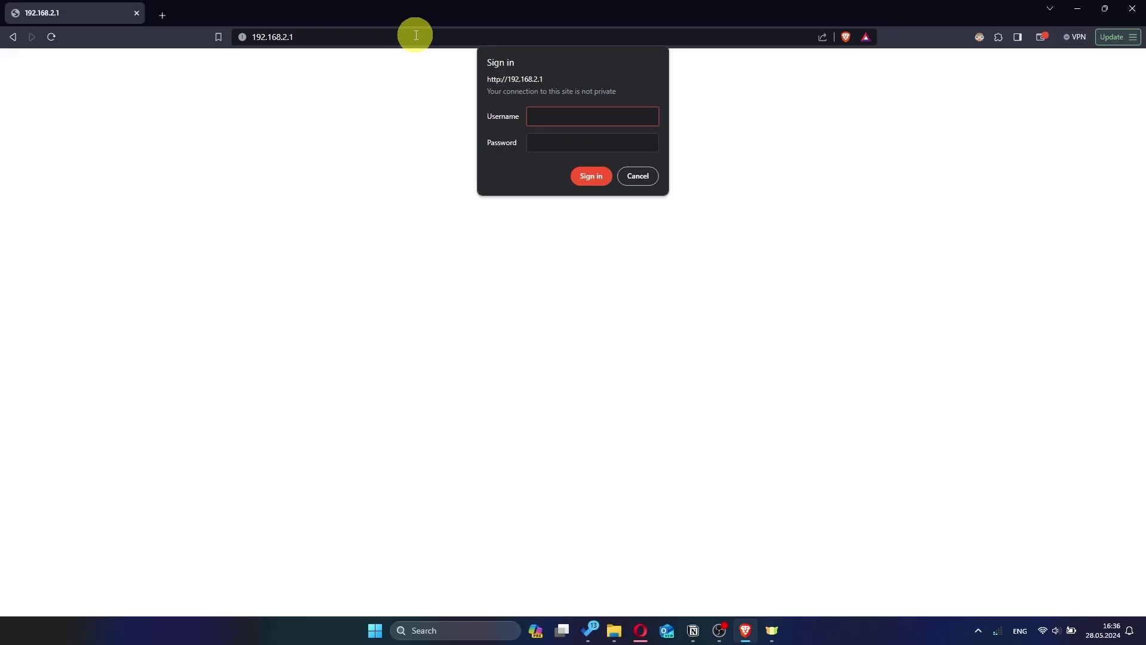
{"action": "type", "text": "admin"}
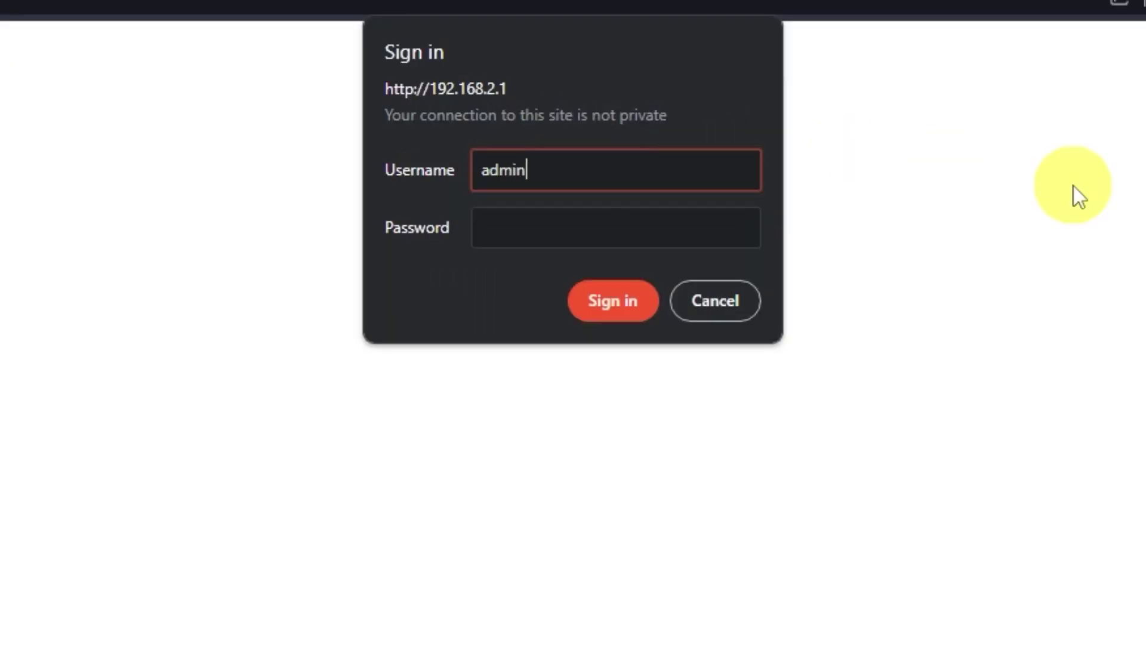
{"action": "left_click", "coordinate": [738, 236]}
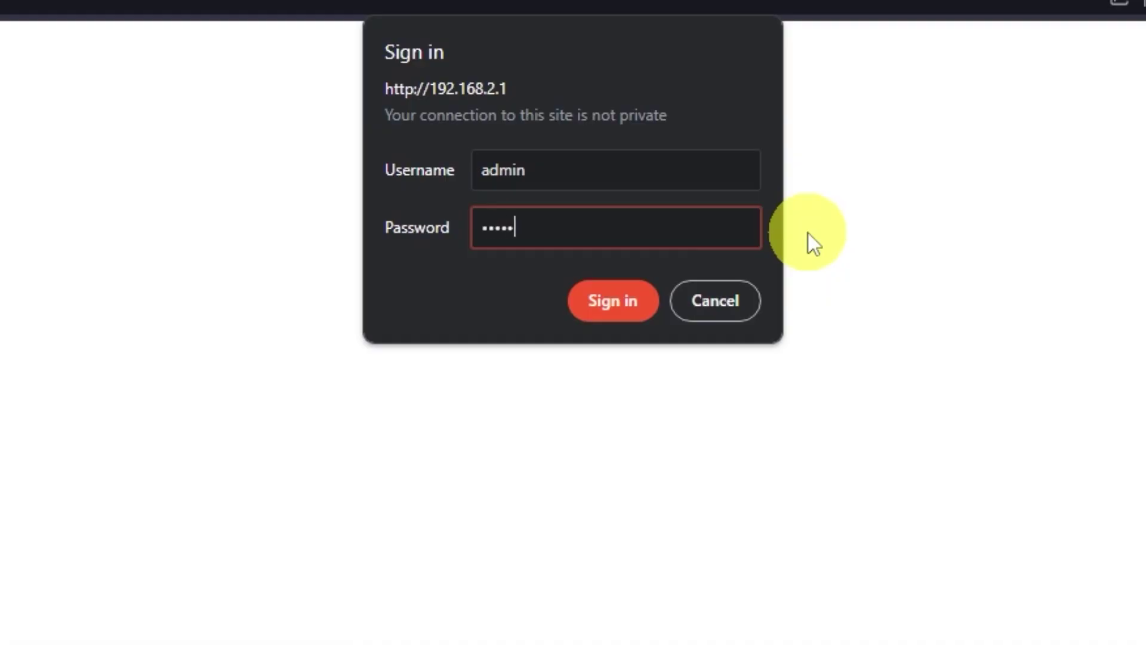
{"action": "left_click", "coordinate": [634, 292]}
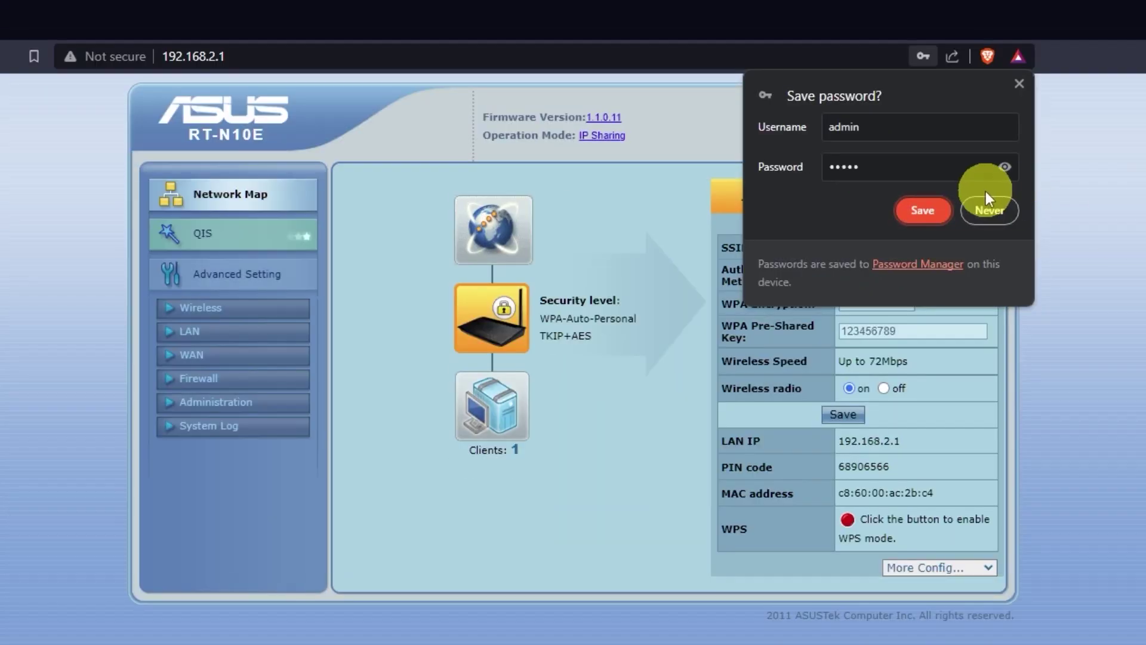
{"action": "left_click", "coordinate": [1144, 218]}
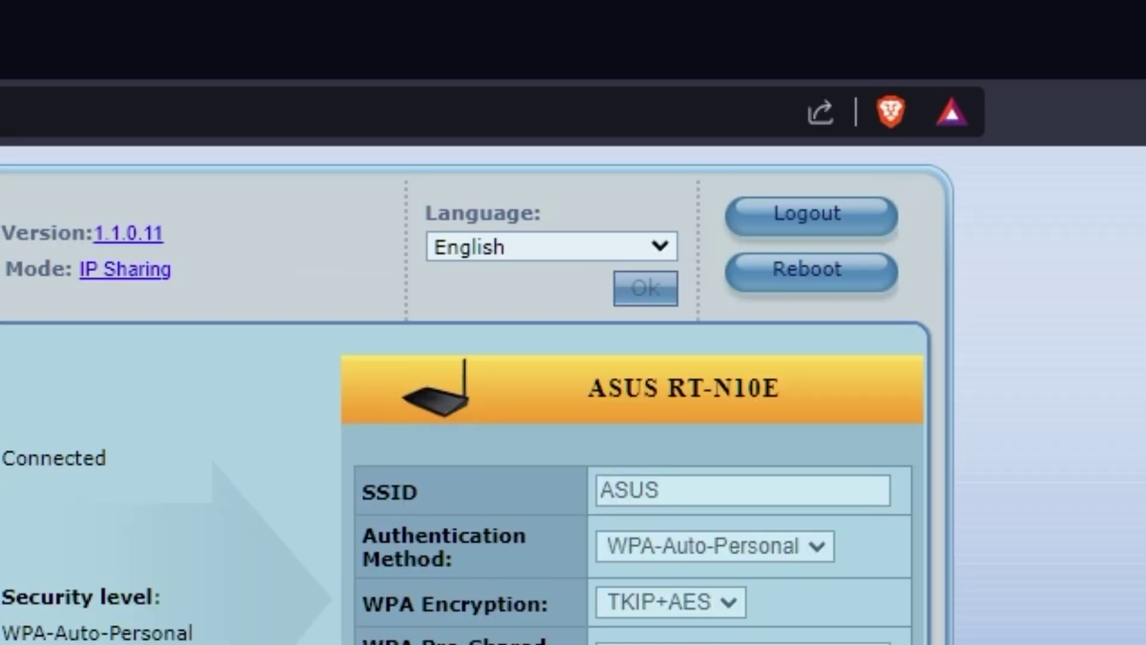
{"action": "left_click", "coordinate": [661, 245]}
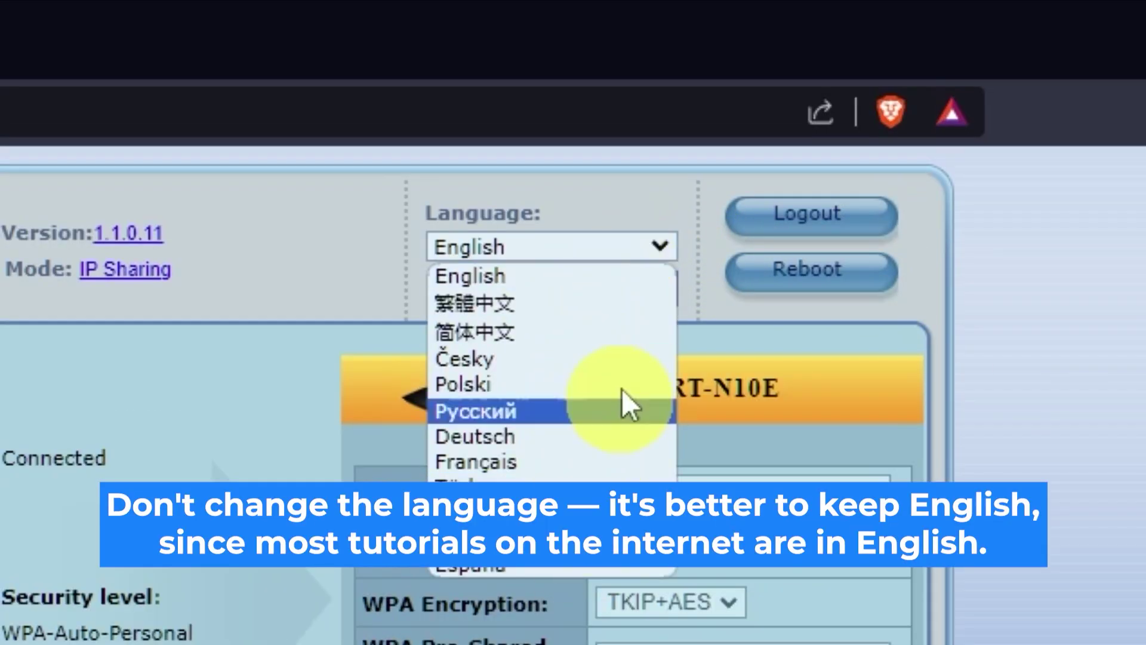
{"action": "left_click", "coordinate": [662, 249]}
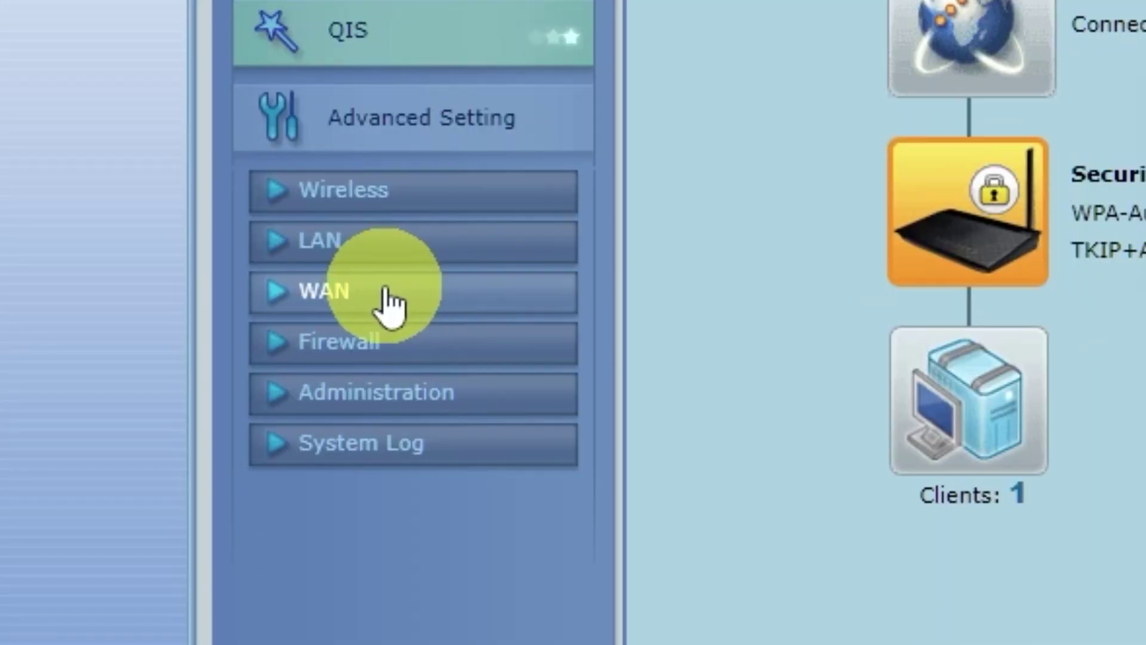
Step: Clone this PC's MAC address on the WAN page, apply, and reboot the router
{"action": "left_click", "coordinate": [379, 302]}
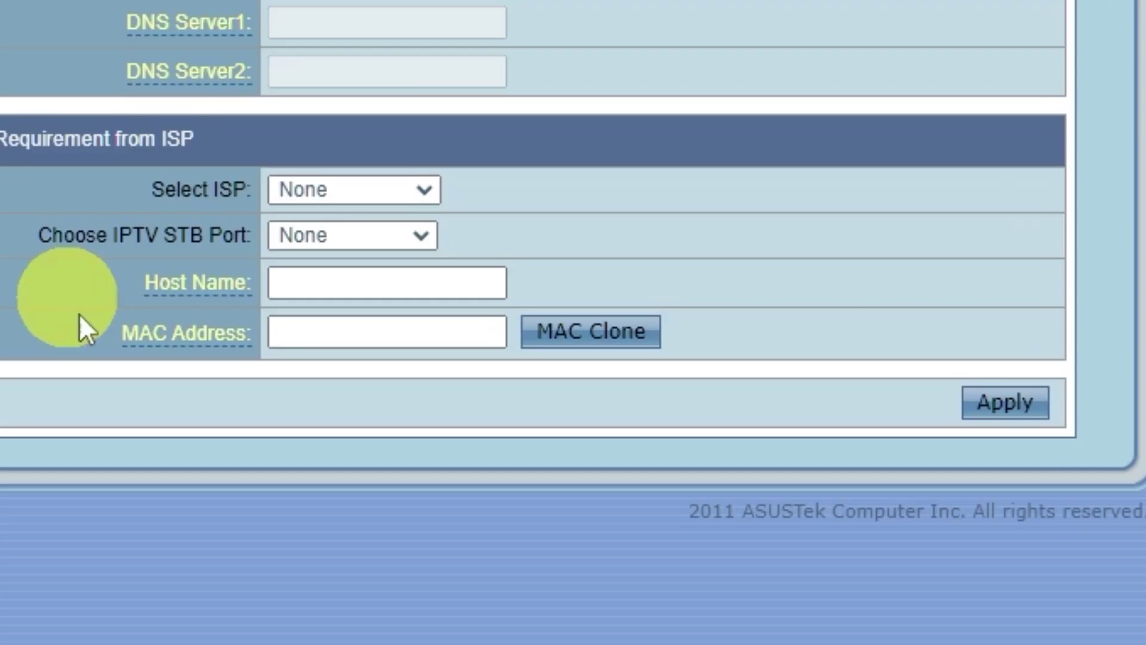
{"action": "left_click", "coordinate": [627, 340]}
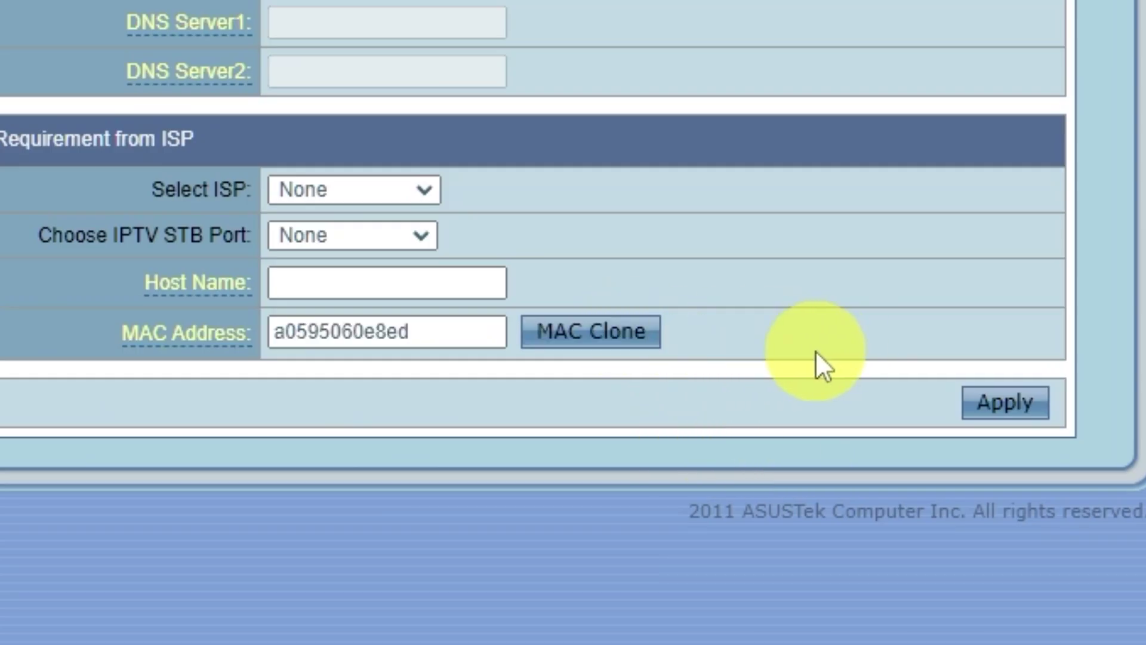
{"action": "left_click", "coordinate": [1038, 408]}
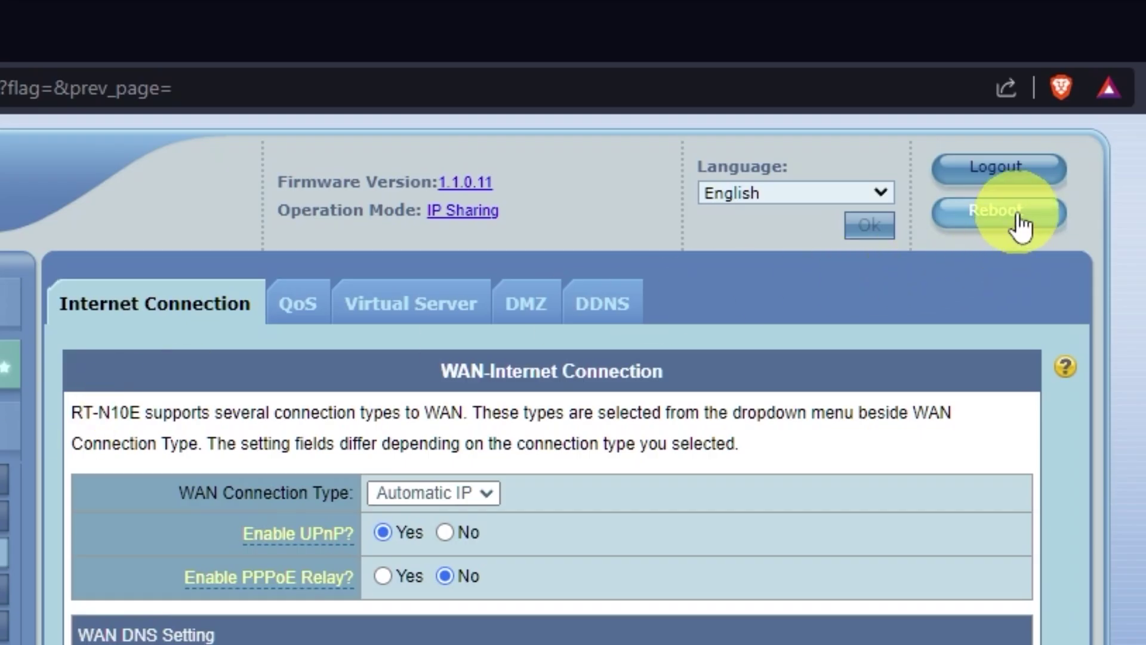
{"action": "left_click", "coordinate": [1021, 224]}
{"action": "left_click", "coordinate": [579, 276]}
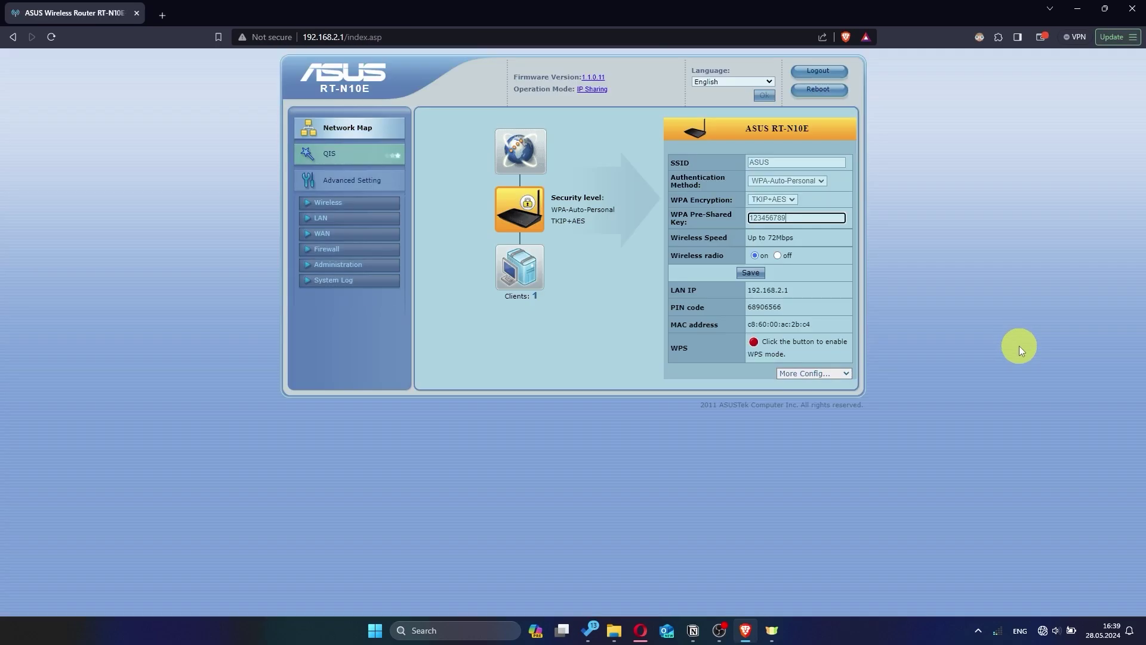
Step: Search for hhh in a new tab to test the internet connection
{"action": "left_click", "coordinate": [162, 15]}
{"action": "type", "text": "hh"}
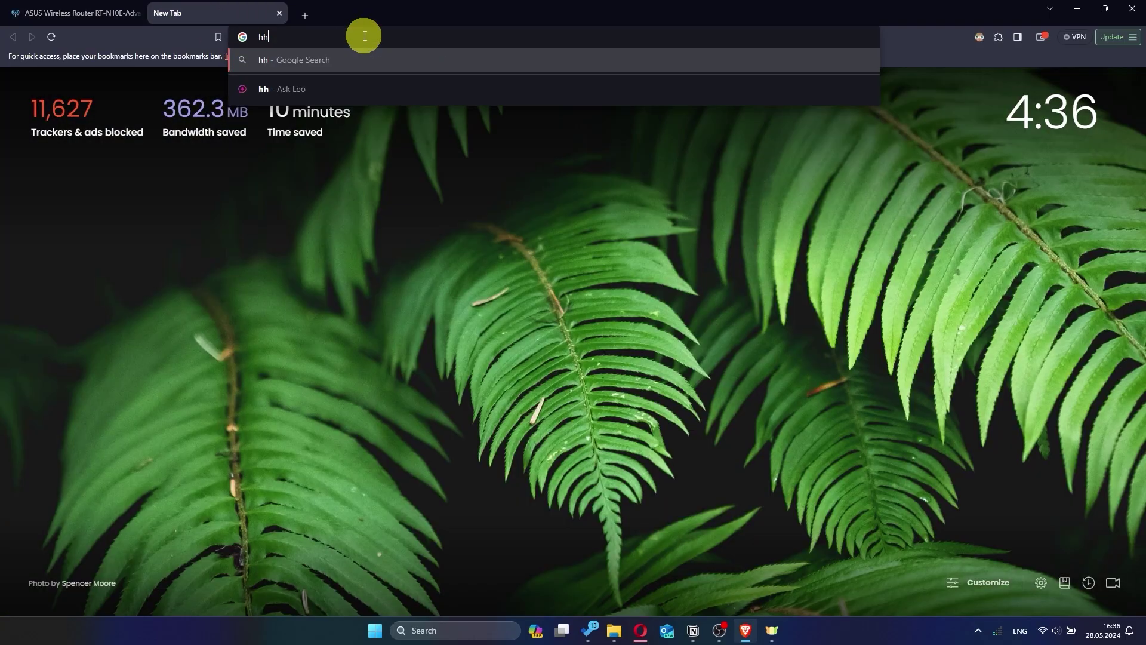
{"action": "type", "text": "h"}
{"action": "key", "text": "Return"}
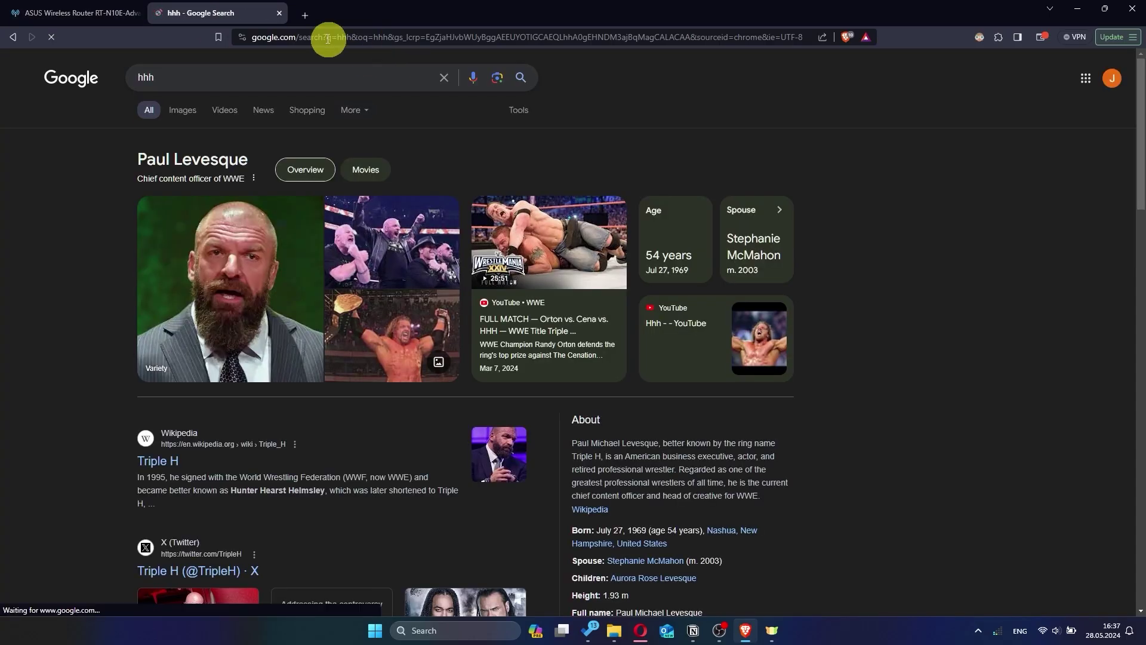